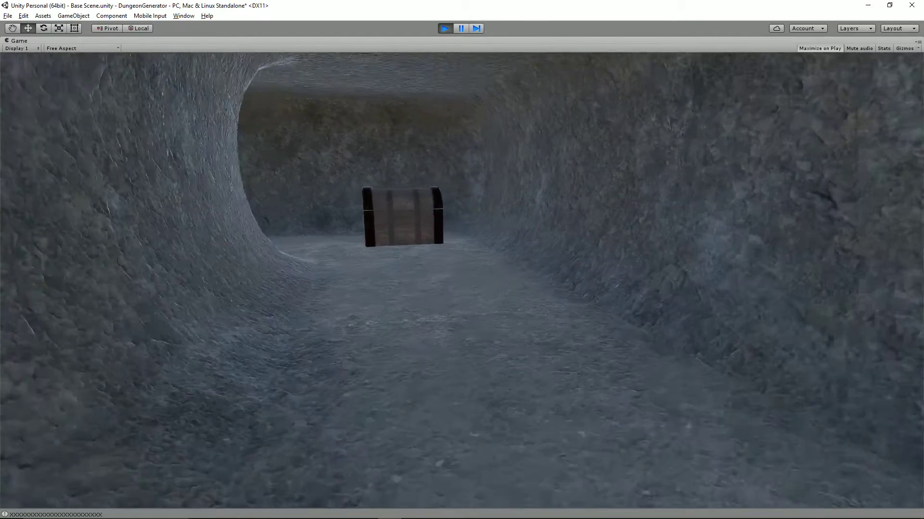
- Walk forward through the cave to the wooden chest, then orbit around it
{"action": "key", "text": "w"}
{"action": "key", "text": "w"}
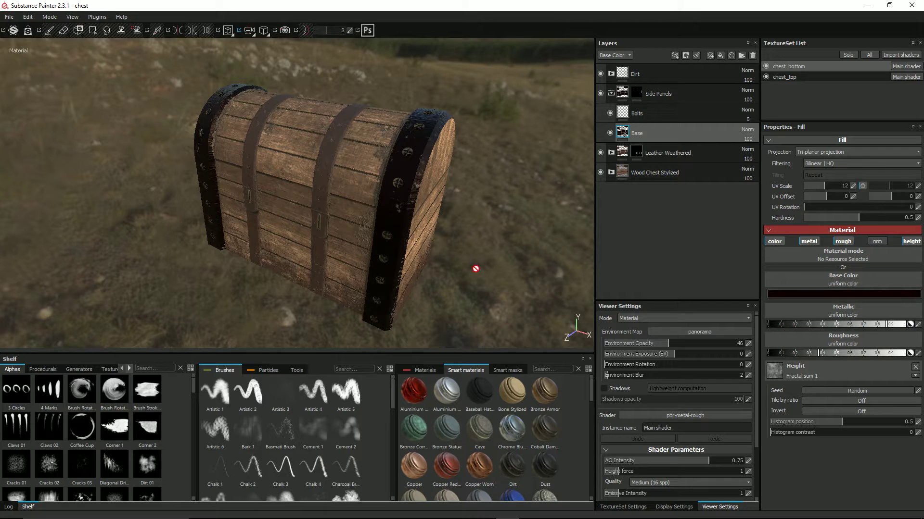
{"action": "left_click_drag", "start_coordinate": [309, 221], "coordinate": [406, 192], "text": "alt"}
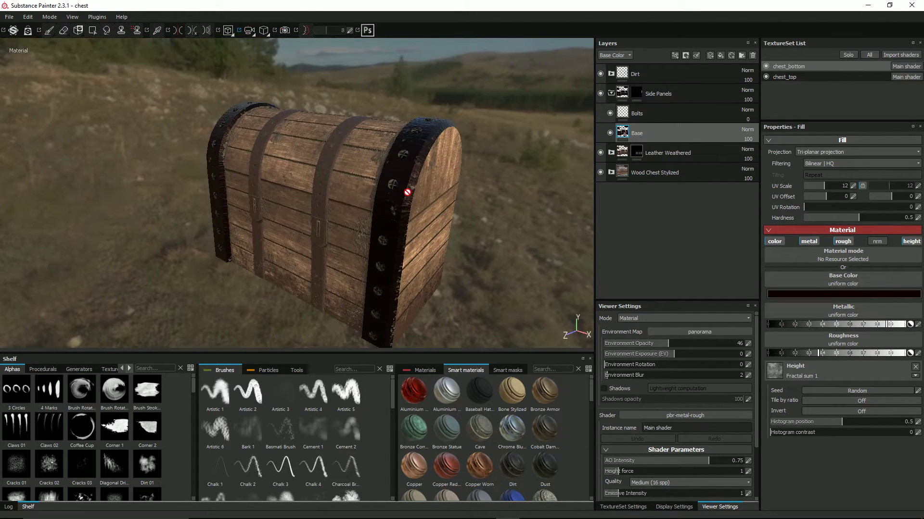
- Toggle chest_top and chest_bottom visibility, orbiting to inspect the lid from below and above
{"action": "left_click", "coordinate": [766, 77]}
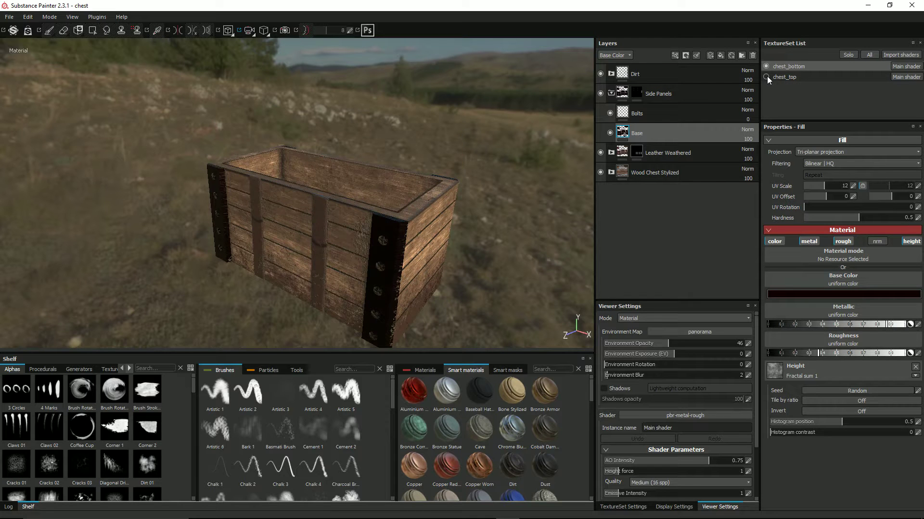
{"action": "left_click", "coordinate": [766, 77]}
{"action": "left_click", "coordinate": [766, 77]}
{"action": "left_click", "coordinate": [767, 77]}
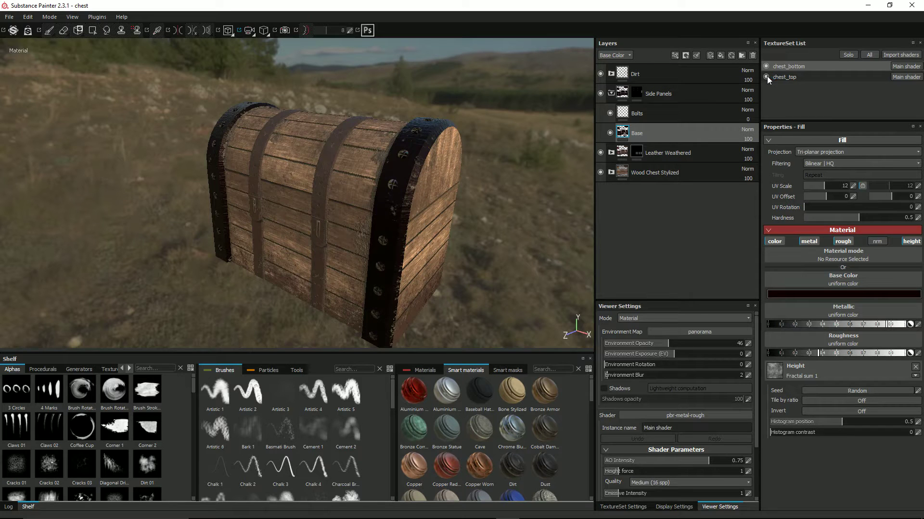
{"action": "left_click", "coordinate": [766, 66]}
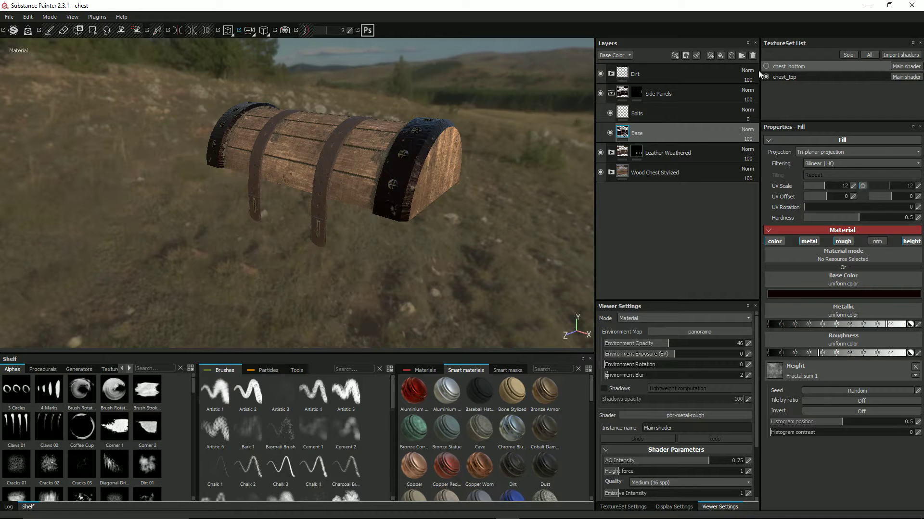
{"action": "left_click_drag", "start_coordinate": [338, 217], "coordinate": [280, 190], "text": "alt"}
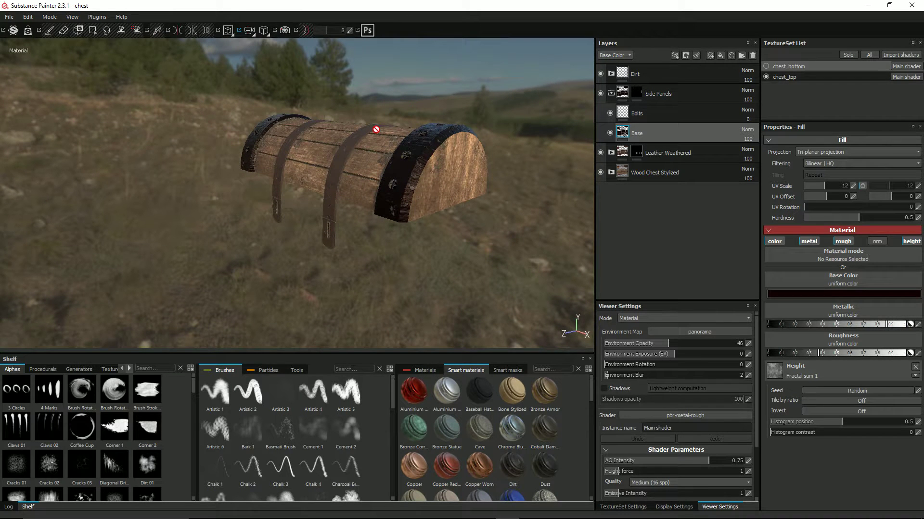
{"action": "left_click_drag", "start_coordinate": [333, 155], "coordinate": [240, 201], "text": "alt"}
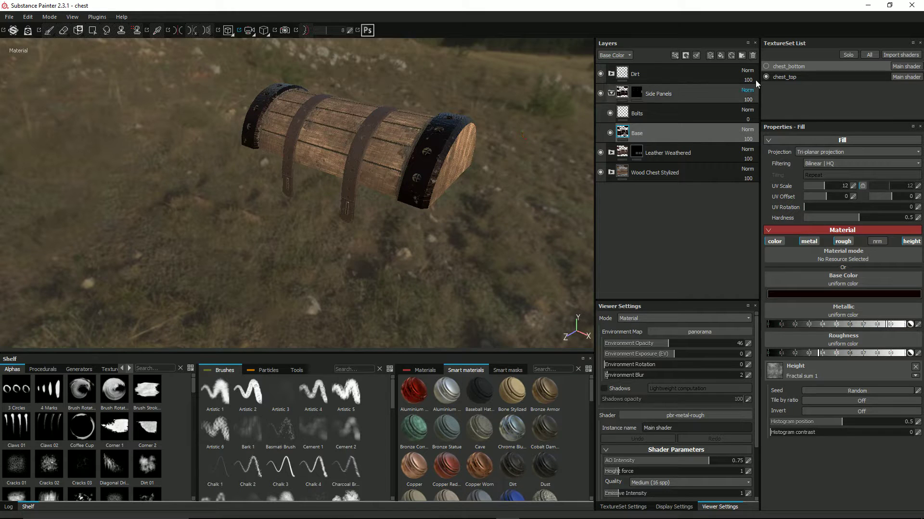
{"action": "left_click", "coordinate": [766, 66]}
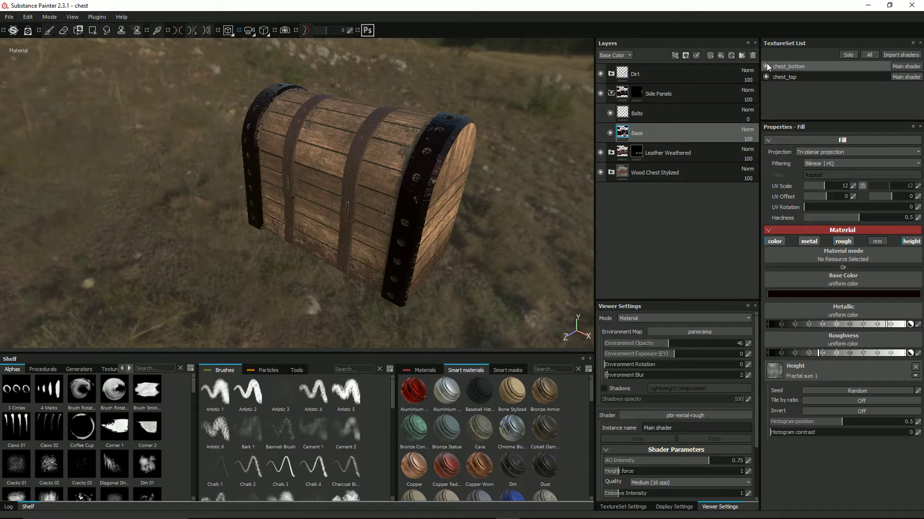
- Open Export Textures and browse the destination to DungeonGenerator/Assets/Models
{"action": "left_click", "coordinate": [8, 17]}
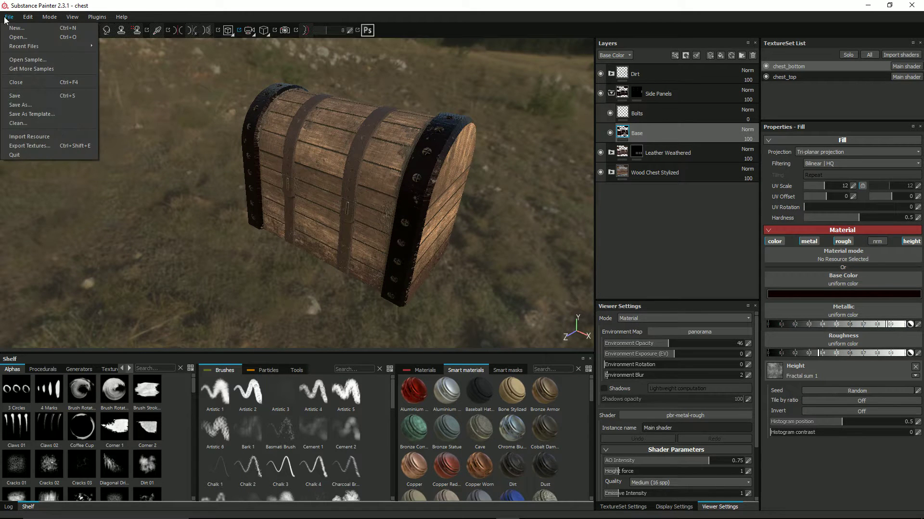
{"action": "left_click", "coordinate": [56, 144]}
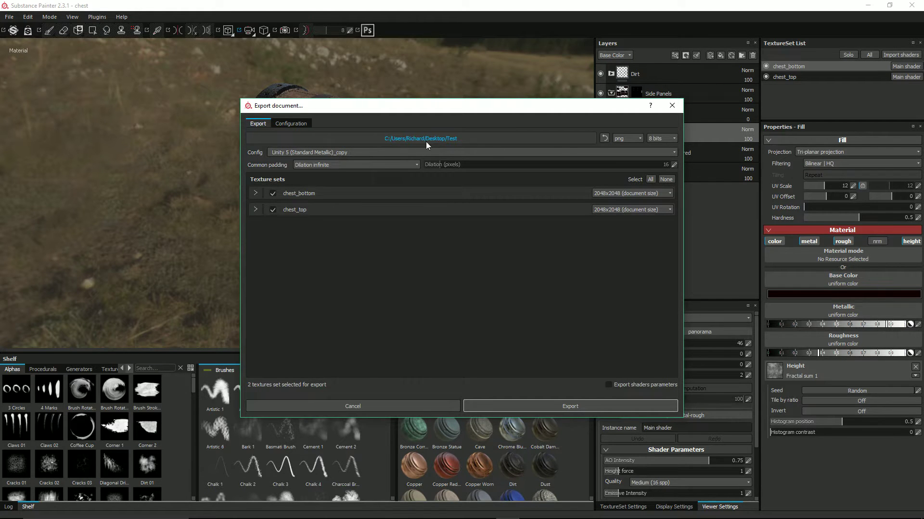
{"action": "left_click", "coordinate": [484, 144]}
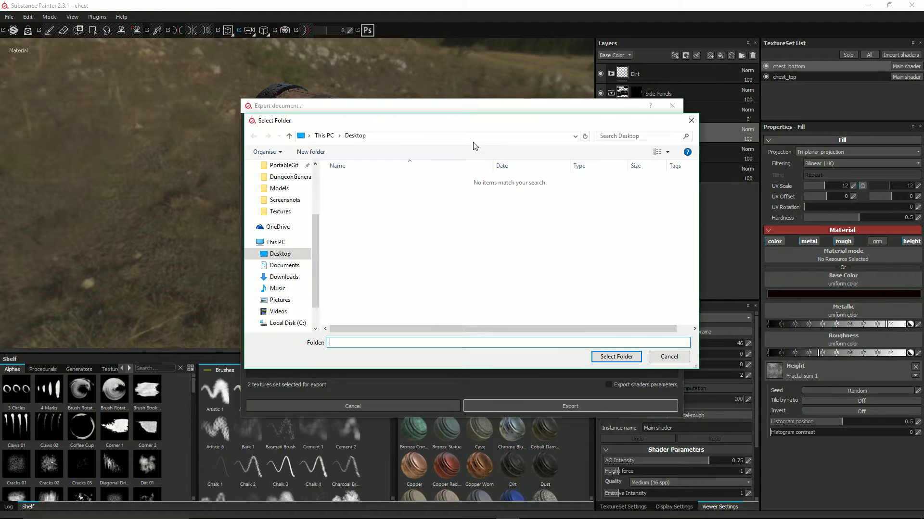
{"action": "left_click", "coordinate": [291, 177]}
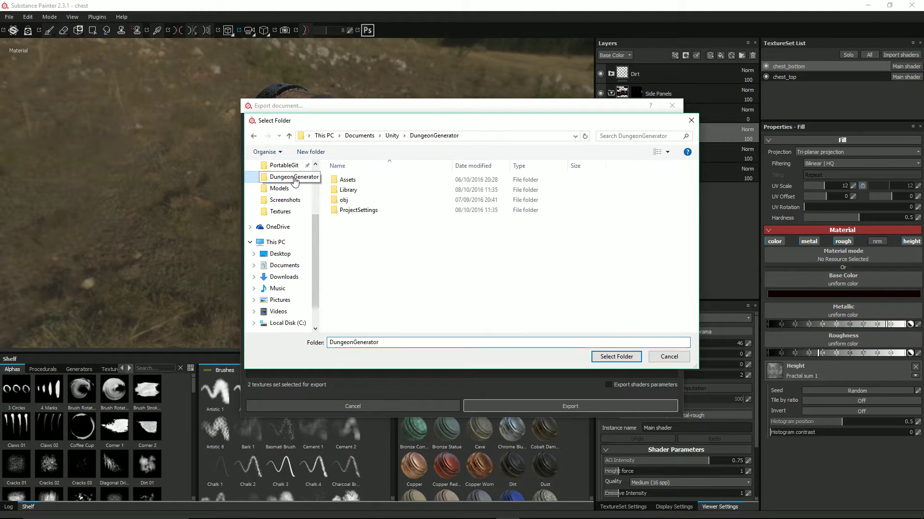
{"action": "double_click", "coordinate": [351, 182]}
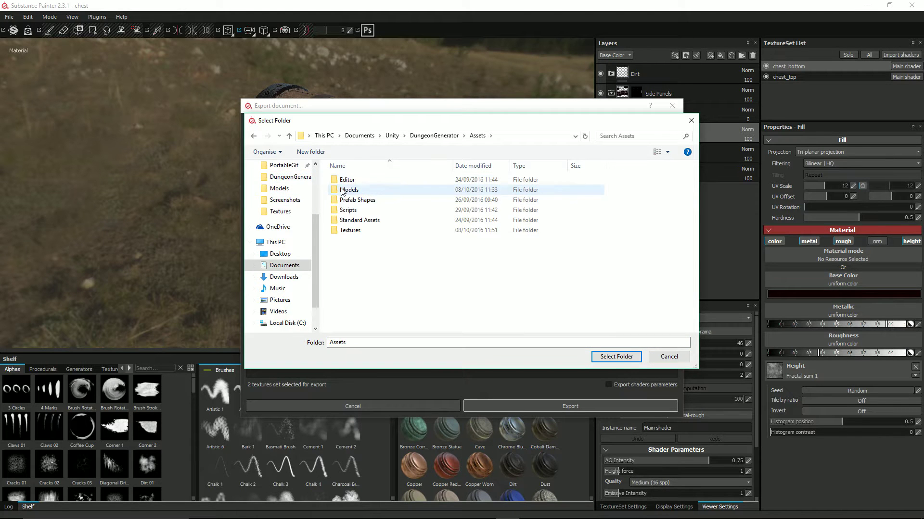
{"action": "double_click", "coordinate": [346, 190]}
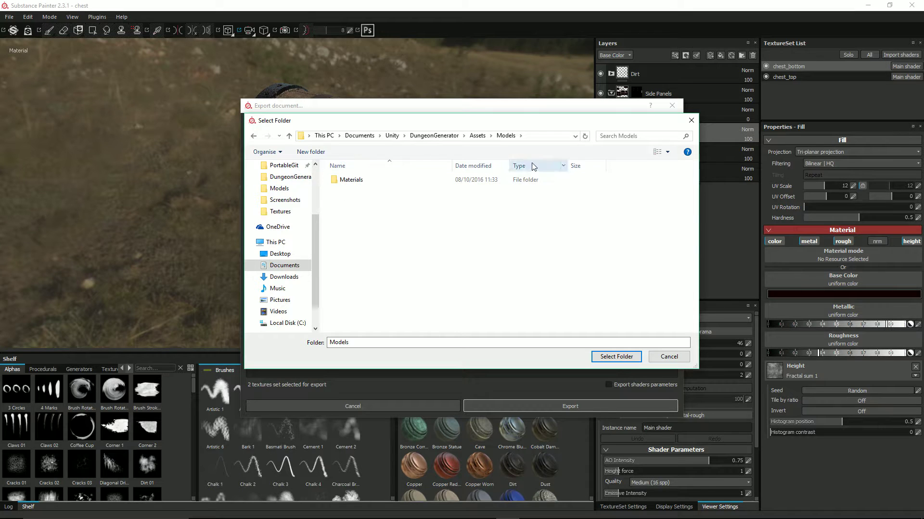
- Create a new folder named Chest and select it as the export destination
{"action": "left_click", "coordinate": [311, 151]}
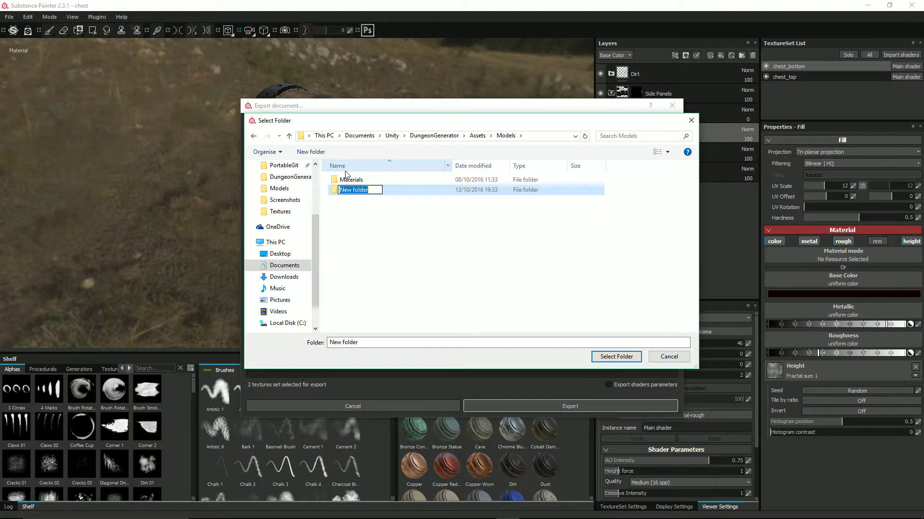
{"action": "type", "text": "Che"}
{"action": "key", "text": "BackSpace"}
{"action": "key", "text": "BackSpace"}
{"action": "type", "text": "Chest"}
{"action": "key", "text": "Return"}
{"action": "left_click", "coordinate": [622, 360]}
{"action": "left_click", "coordinate": [616, 356]}
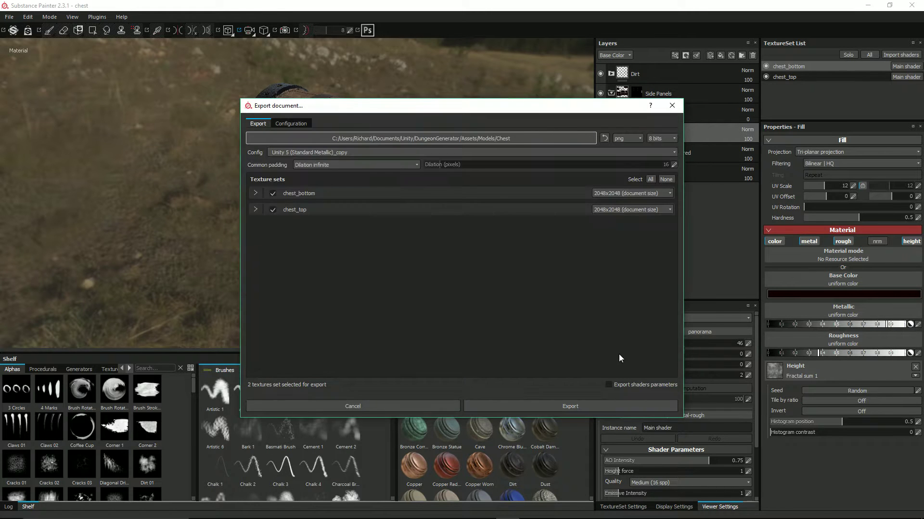
- Keep both texture sets at 2048x2048, reverting chest_bottom from 1024x1024
{"action": "left_click", "coordinate": [616, 194]}
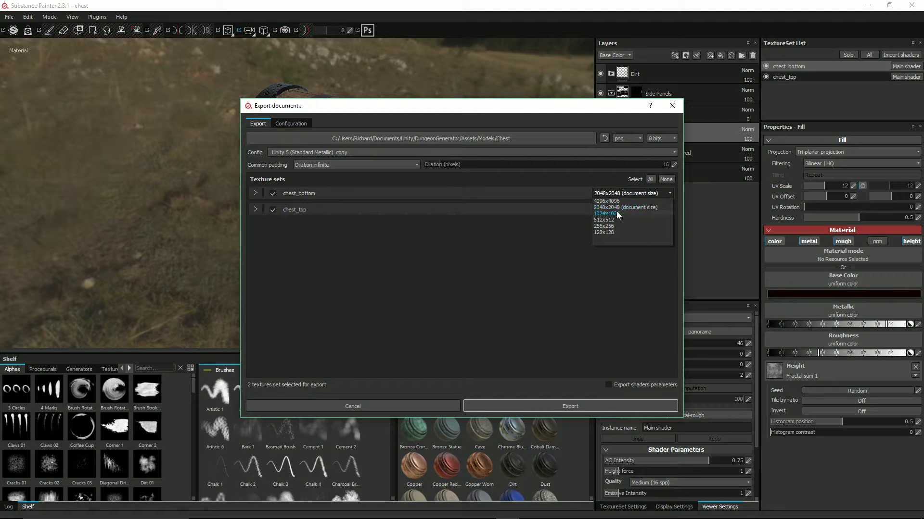
{"action": "left_click", "coordinate": [619, 216]}
{"action": "left_click", "coordinate": [616, 211]}
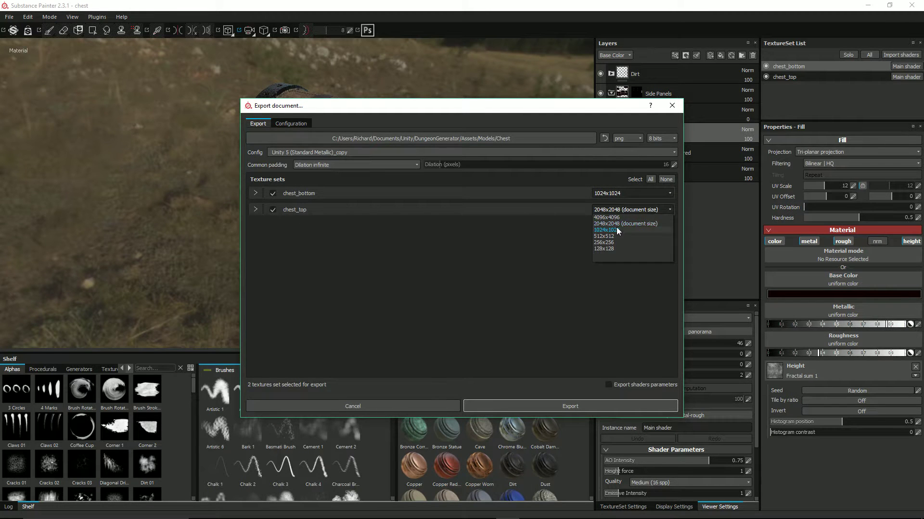
{"action": "left_click", "coordinate": [616, 198]}
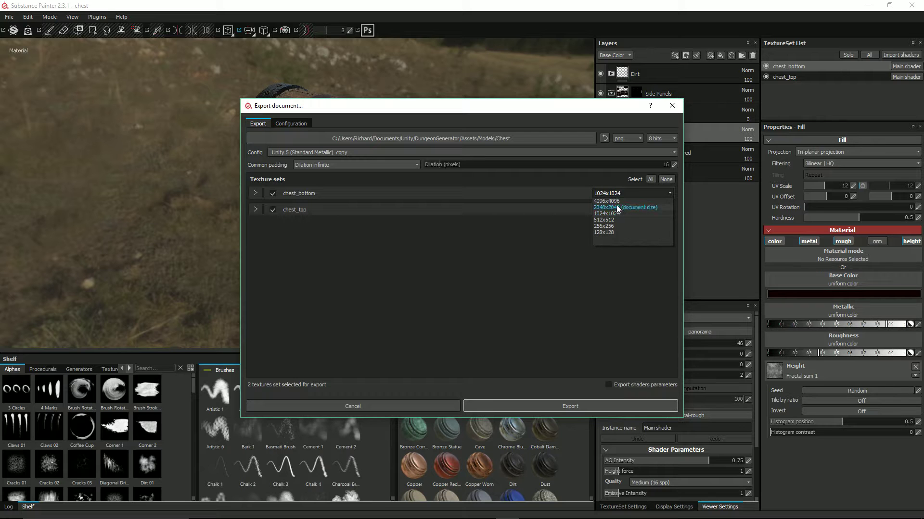
{"action": "left_click", "coordinate": [618, 208]}
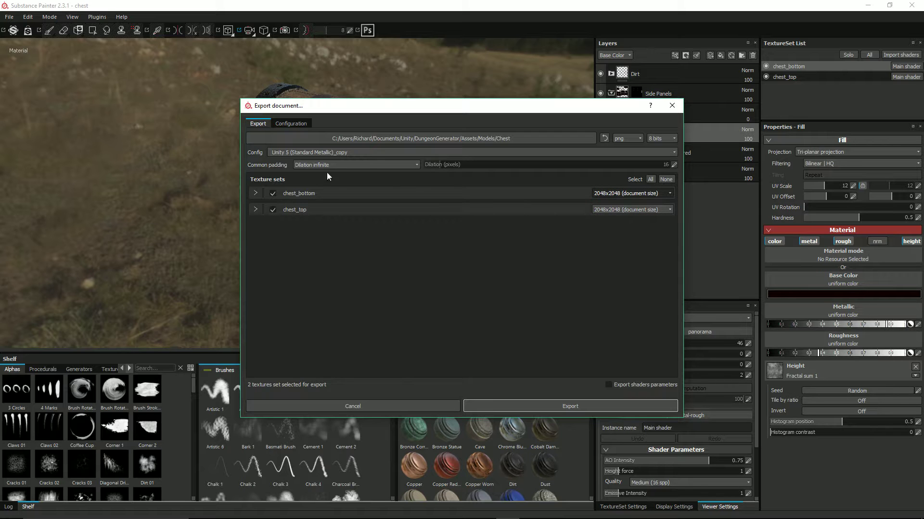
- Export the chest textures to the Chest folder and dismiss the finished message
{"action": "left_click_drag", "start_coordinate": [417, 112], "coordinate": [587, 99]}
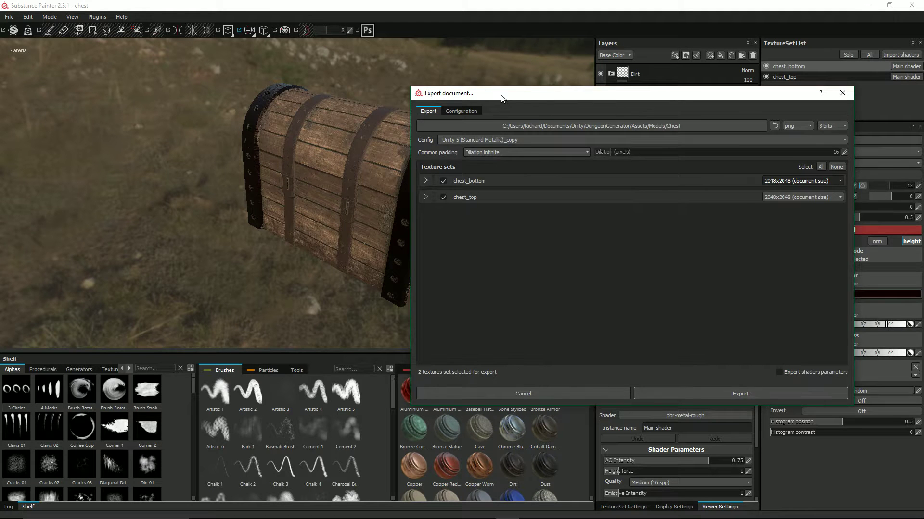
{"action": "left_click_drag", "start_coordinate": [501, 98], "coordinate": [538, 108]}
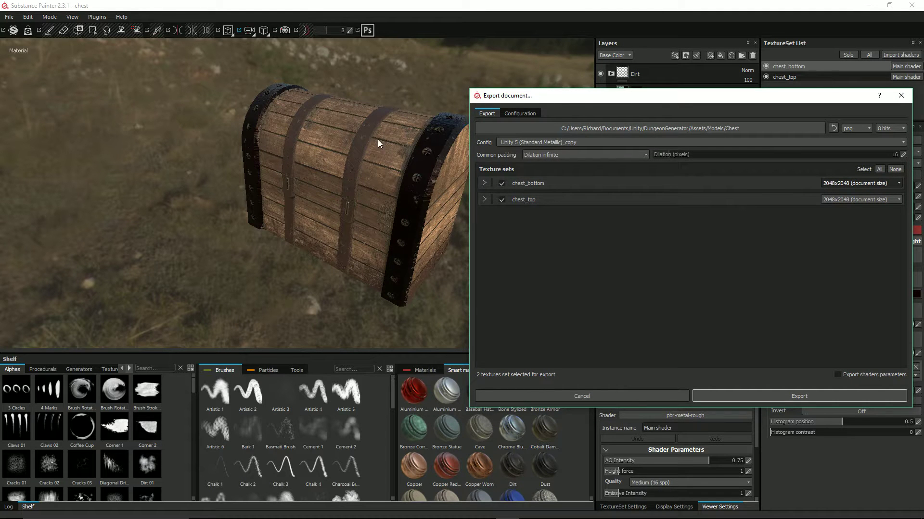
{"action": "left_click_drag", "start_coordinate": [634, 99], "coordinate": [471, 93]}
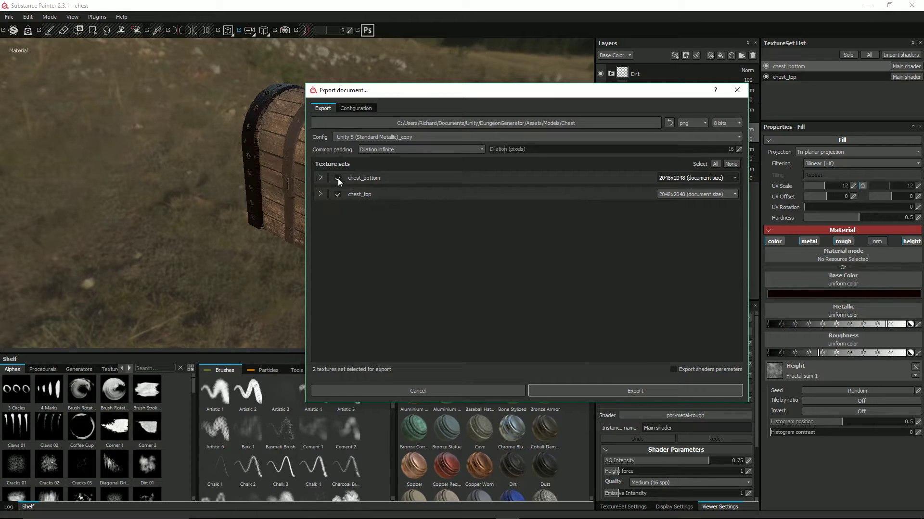
{"action": "left_click", "coordinate": [321, 177]}
{"action": "left_click", "coordinate": [320, 177]}
{"action": "left_click", "coordinate": [607, 391]}
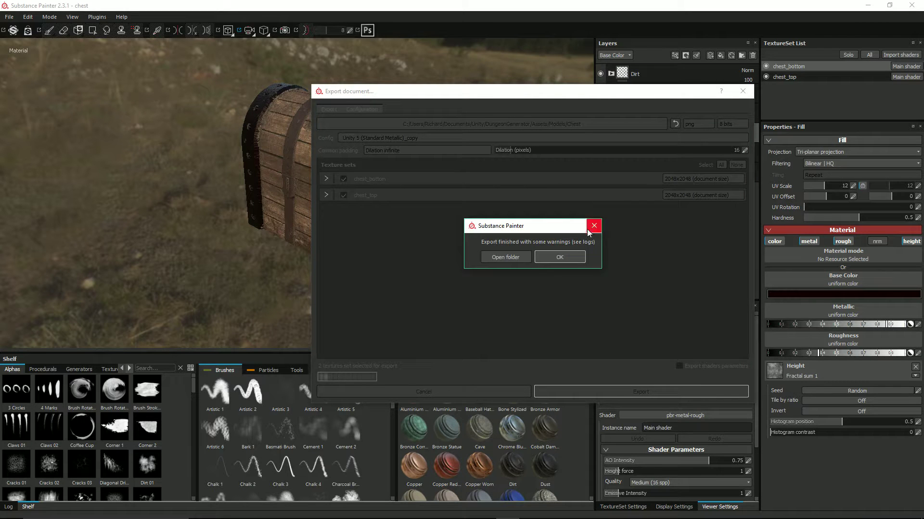
{"action": "left_click", "coordinate": [566, 260]}
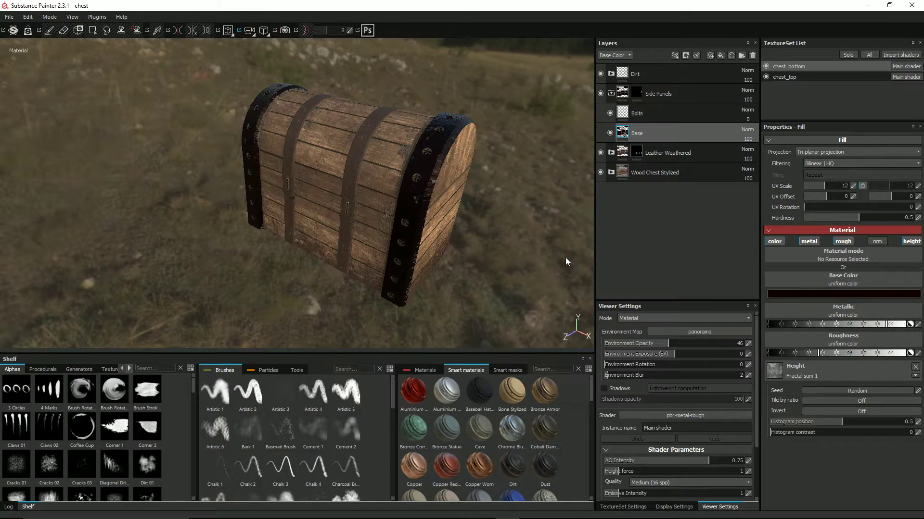
- Orbit to a three-quarter view of the chest, enter Edit Mode, and hide all but the selected top faces
{"action": "left_click_drag", "start_coordinate": [284, 169], "coordinate": [374, 178], "text": "alt"}
{"action": "mouse_move", "coordinate": [330, 200]}
{"action": "left_mouse_down", "text": "alt"}
{"action": "mouse_move", "coordinate": [268, 200]}
{"action": "mouse_move", "coordinate": [302, 206]}
{"action": "left_mouse_up", "text": "alt"}
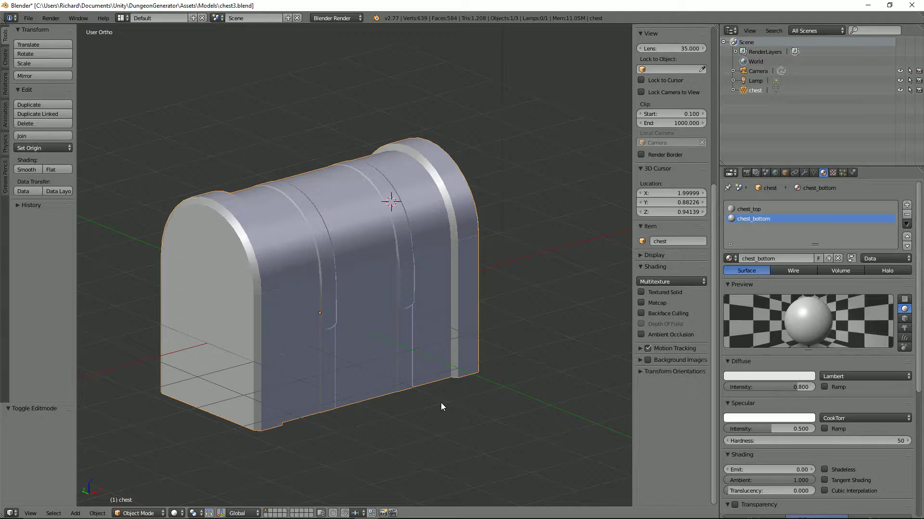
{"action": "mouse_move", "coordinate": [249, 240]}
{"action": "middle_mouse_down"}
{"action": "mouse_move", "coordinate": [269, 253]}
{"action": "mouse_move", "coordinate": [319, 239]}
{"action": "mouse_move", "coordinate": [278, 261]}
{"action": "mouse_move", "coordinate": [334, 264]}
{"action": "mouse_move", "coordinate": [422, 244]}
{"action": "mouse_move", "coordinate": [467, 268]}
{"action": "mouse_move", "coordinate": [500, 265]}
{"action": "mouse_move", "coordinate": [290, 255]}
{"action": "mouse_move", "coordinate": [332, 255]}
{"action": "mouse_move", "coordinate": [308, 251]}
{"action": "mouse_move", "coordinate": [327, 254]}
{"action": "mouse_move", "coordinate": [319, 254]}
{"action": "mouse_move", "coordinate": [326, 284]}
{"action": "middle_mouse_up"}
{"action": "scroll", "coordinate": [289, 255], "scroll_direction": "up", "scroll_amount": 2}
{"action": "key", "text": "Tab"}
{"action": "scroll", "coordinate": [291, 261], "scroll_direction": "down", "scroll_amount": 2}
{"action": "key", "text": "shift+h"}
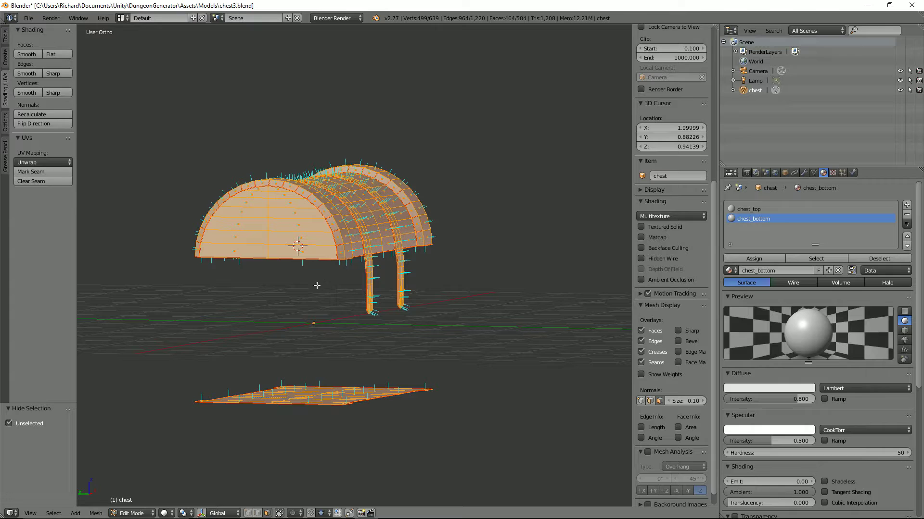
- Unhide all geometry, switch to face select, and select the entire lid via linked selection
{"action": "key", "text": "alt+h"}
{"action": "key", "text": "a"}
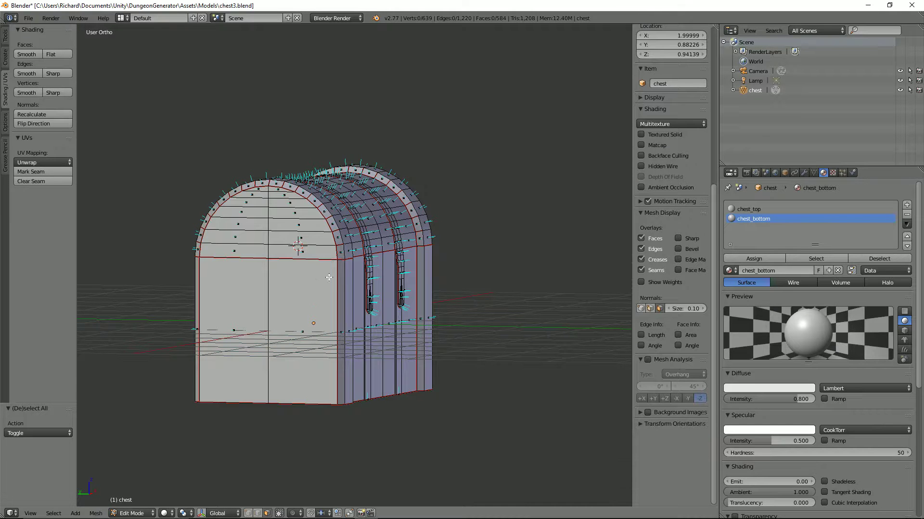
{"action": "key", "text": "ctrl+Tab"}
{"action": "left_click", "coordinate": [308, 249]}
{"action": "right_click", "coordinate": [305, 236]}
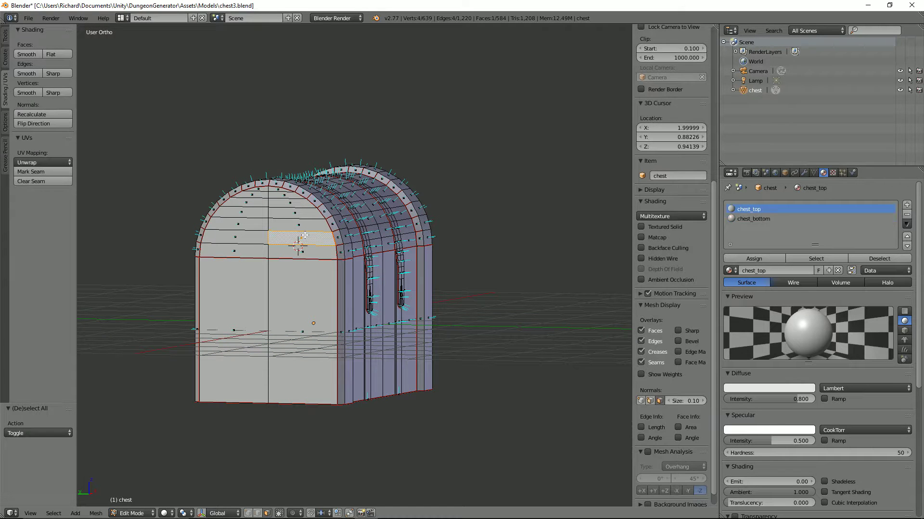
{"action": "key", "text": "ctrl+l"}
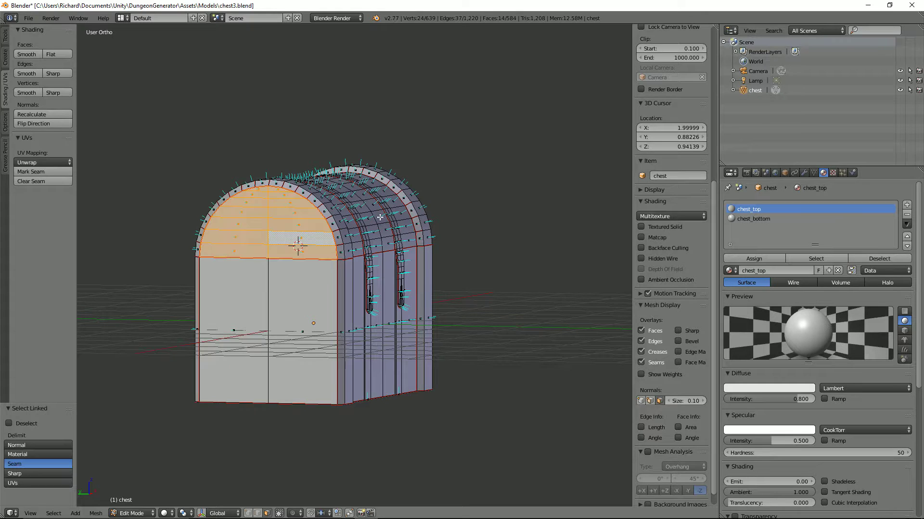
{"action": "middle_click_drag", "start_coordinate": [379, 218], "coordinate": [380, 221]}
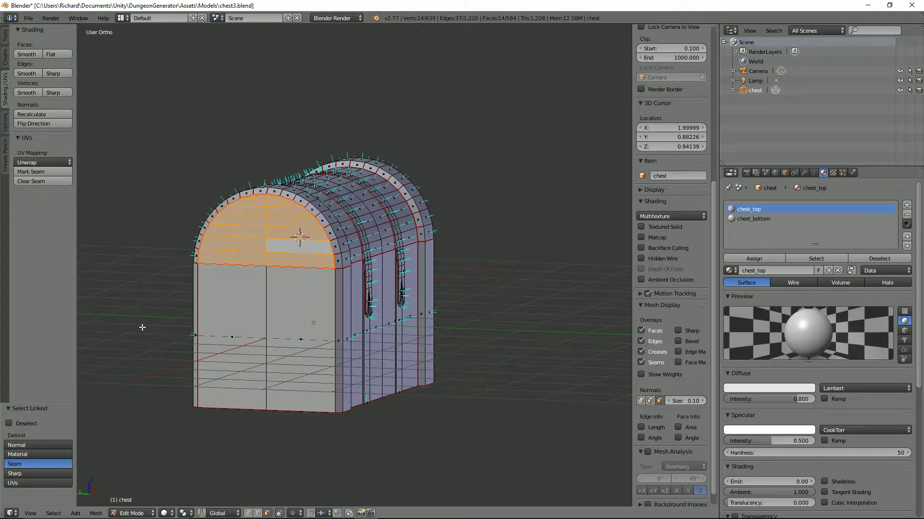
{"action": "left_click", "coordinate": [38, 454]}
- Add both hinge cylinders to the lid selection and hide the face normal lines
{"action": "middle_click_drag", "start_coordinate": [370, 250], "coordinate": [409, 265]}
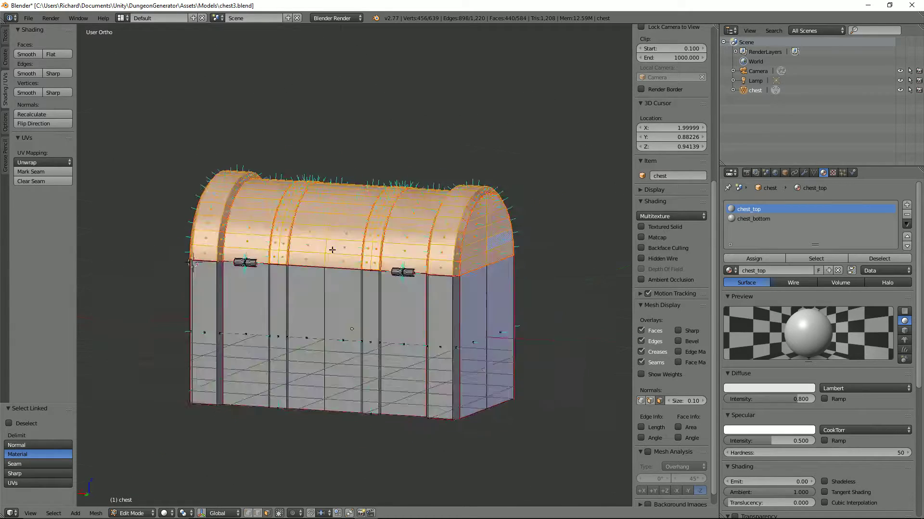
{"action": "scroll", "coordinate": [430, 273], "scroll_direction": "up", "scroll_amount": 5}
{"action": "scroll", "coordinate": [430, 273], "scroll_direction": "up", "scroll_amount": 2}
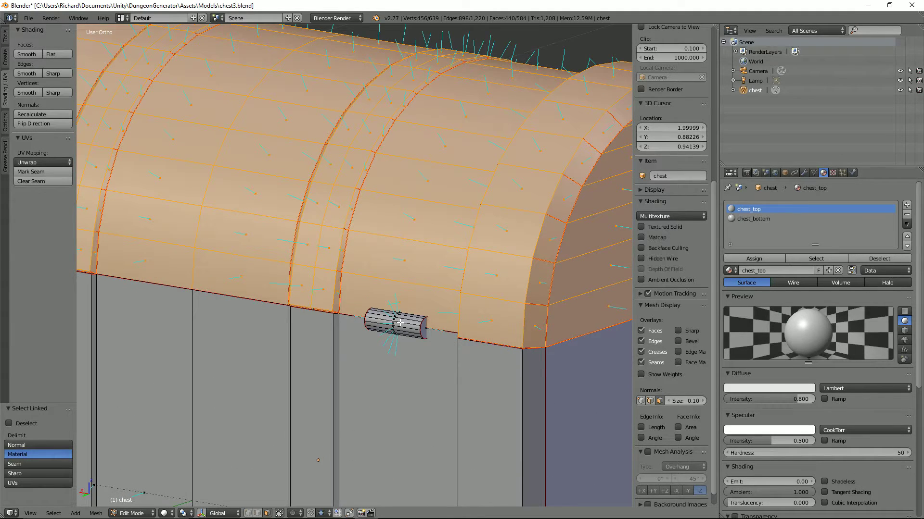
{"action": "key", "text": "l"}
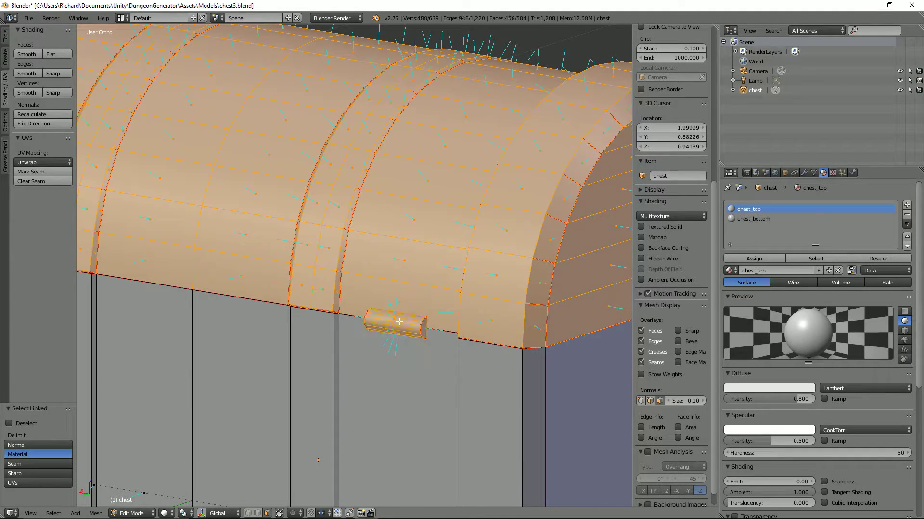
{"action": "left_click", "coordinate": [660, 401]}
{"action": "scroll", "coordinate": [334, 312], "scroll_direction": "down", "scroll_amount": 5}
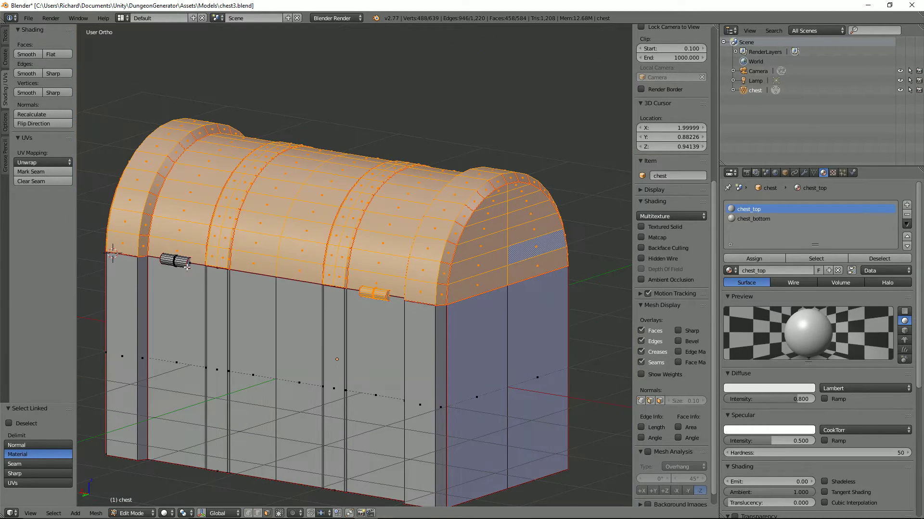
{"action": "key", "text": "l"}
{"action": "middle_click_drag", "start_coordinate": [179, 262], "coordinate": [262, 260]}
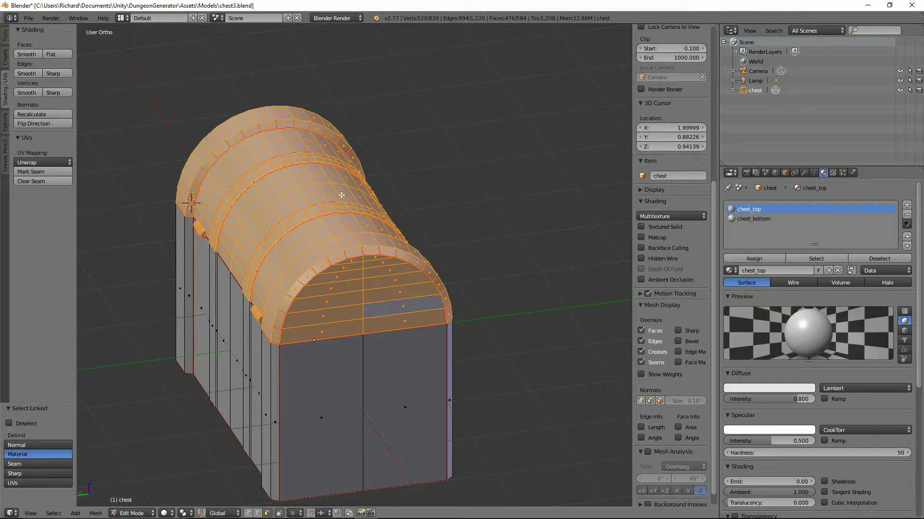
{"action": "middle_click_drag", "start_coordinate": [338, 230], "coordinate": [294, 229]}
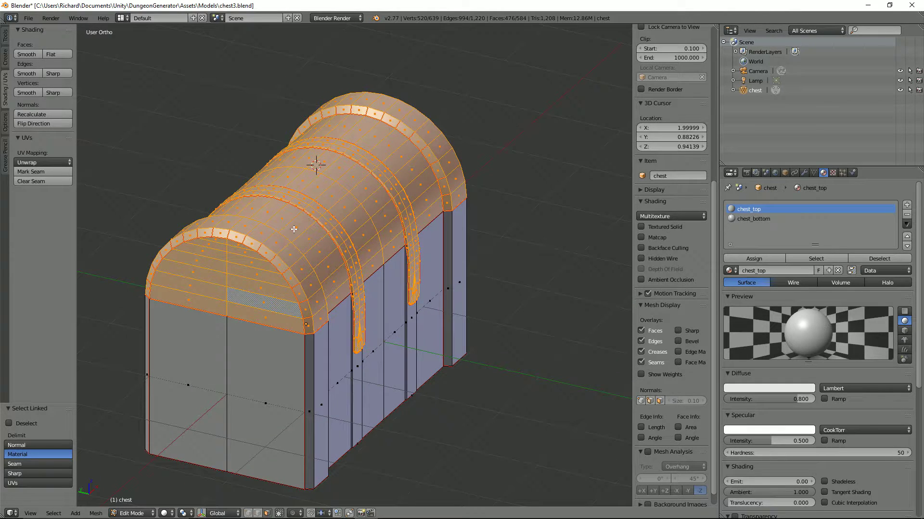
- Separate the selected lid into its own object and select chest.001 in Object Mode
{"action": "key", "text": "p"}
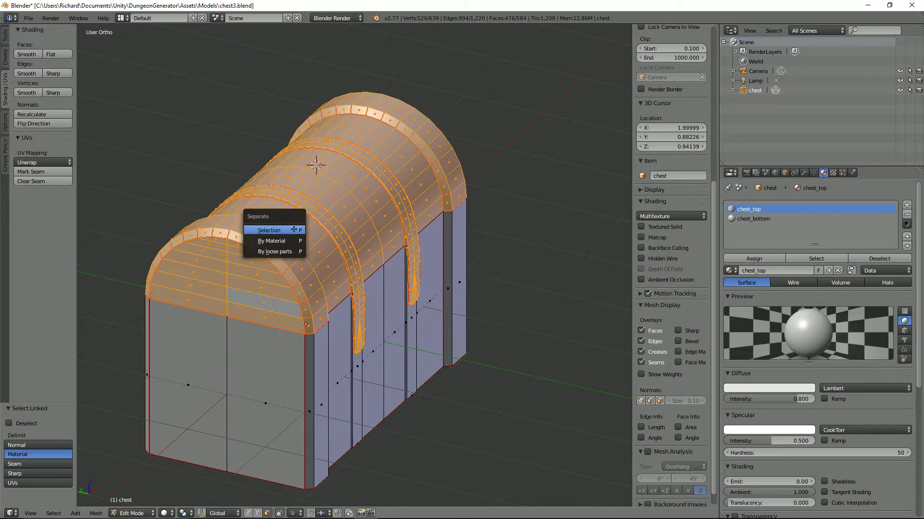
{"action": "left_click", "coordinate": [294, 229]}
{"action": "scroll", "coordinate": [314, 339], "scroll_direction": "down", "scroll_amount": 3}
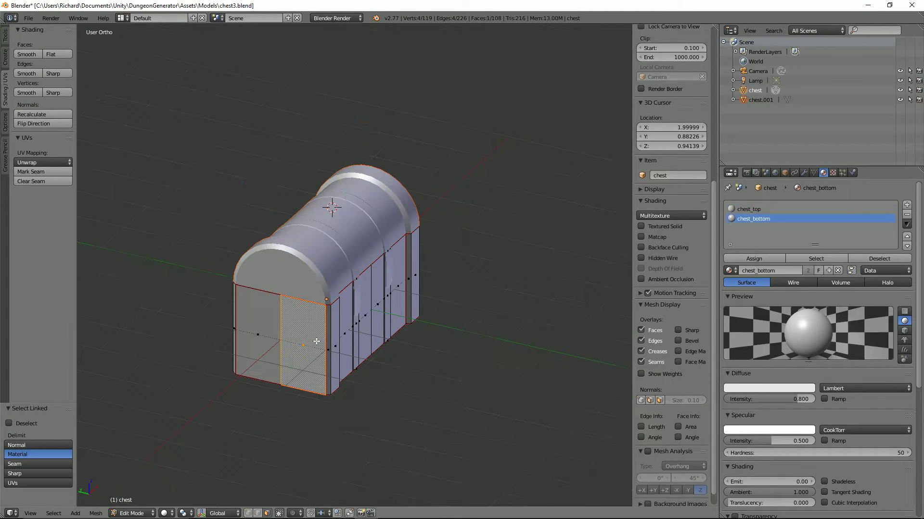
{"action": "key", "text": "Tab"}
{"action": "middle_click_drag", "start_coordinate": [332, 297], "coordinate": [316, 268]}
{"action": "right_click", "coordinate": [317, 269]}
{"action": "right_click", "coordinate": [329, 322]}
{"action": "right_click", "coordinate": [312, 278]}
{"action": "right_click", "coordinate": [313, 320]}
{"action": "right_click", "coordinate": [312, 265]}
- Rename chest.001 to chest_top and chest to chest_bottom in the outliner
{"action": "double_click", "coordinate": [762, 101]}
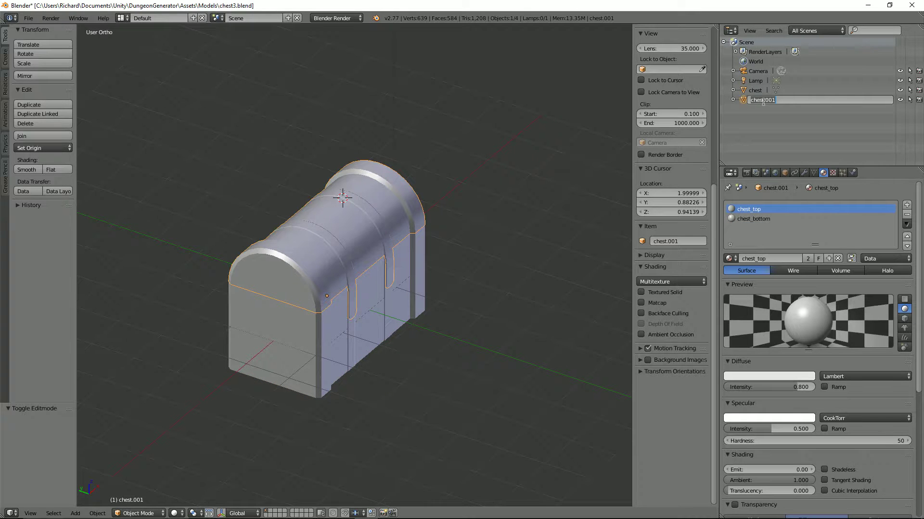
{"action": "type", "text": "chest"}
{"action": "key", "text": "Return"}
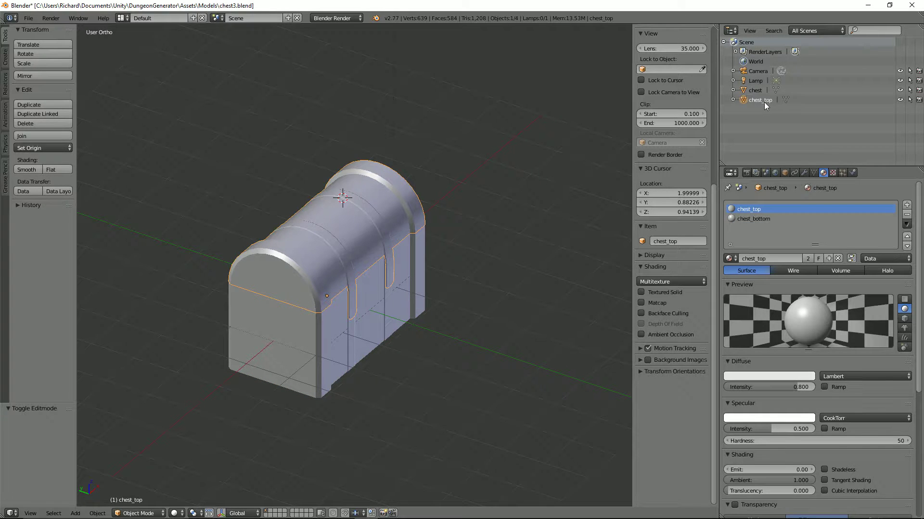
{"action": "left_click", "coordinate": [755, 92]}
{"action": "key", "text": "ctrl+shift+s"}
{"action": "key", "text": "Return"}
{"action": "double_click", "coordinate": [756, 91]}
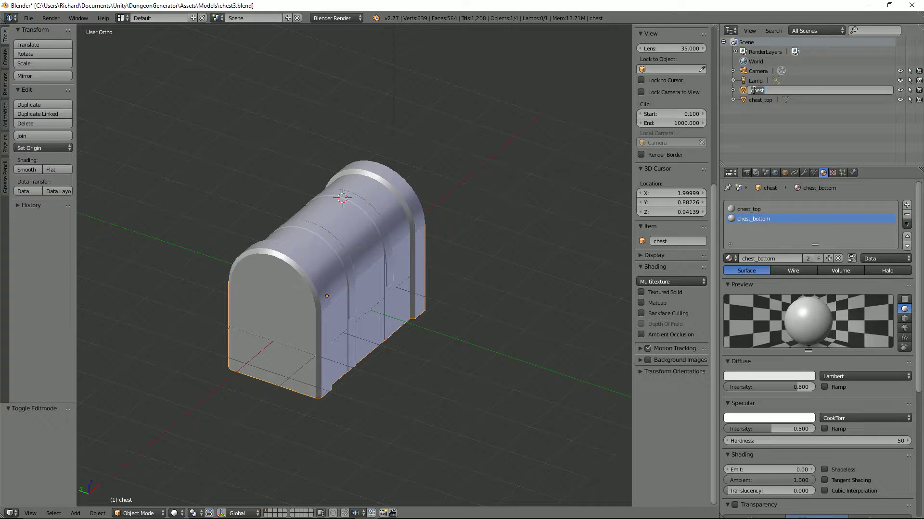
{"action": "type", "text": "chest_bottom"}
{"action": "key", "text": "Return"}
{"action": "scroll", "coordinate": [417, 271], "scroll_direction": "up", "scroll_amount": 3}
{"action": "middle_click_drag", "start_coordinate": [417, 272], "coordinate": [425, 224]}
- Snap the 3D cursor to the midpoint of chest_top's two hinge end faces
{"action": "right_click", "coordinate": [411, 227]}
{"action": "key", "text": "Tab"}
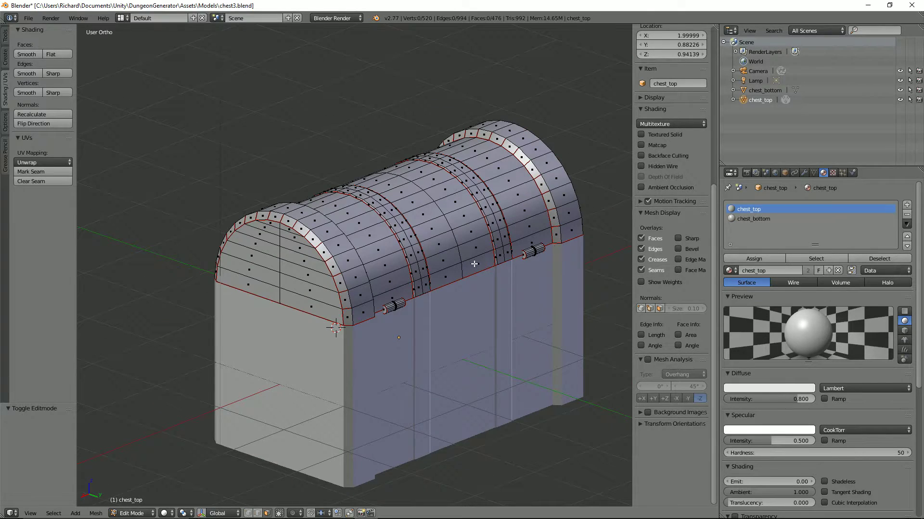
{"action": "middle_click_drag", "start_coordinate": [425, 287], "coordinate": [366, 255]}
{"action": "scroll", "coordinate": [334, 241], "scroll_direction": "up", "scroll_amount": 3}
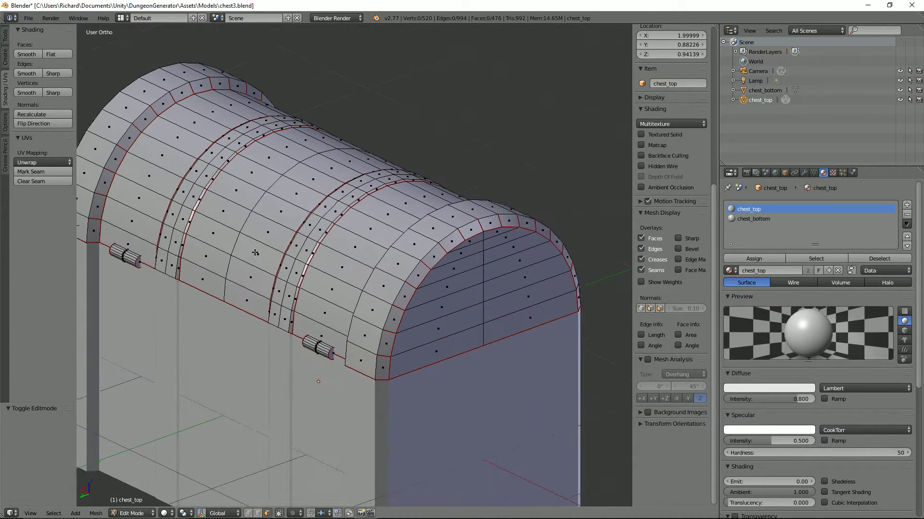
{"action": "right_click", "coordinate": [264, 232]}
{"action": "middle_click_drag", "start_coordinate": [263, 233], "coordinate": [426, 240]}
{"action": "right_click", "coordinate": [502, 215], "text": "shift"}
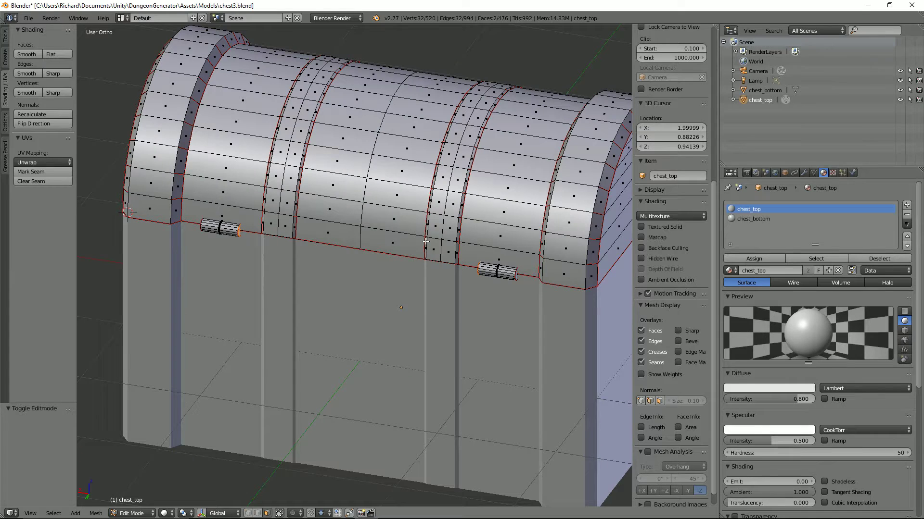
{"action": "key", "text": "shift+s"}
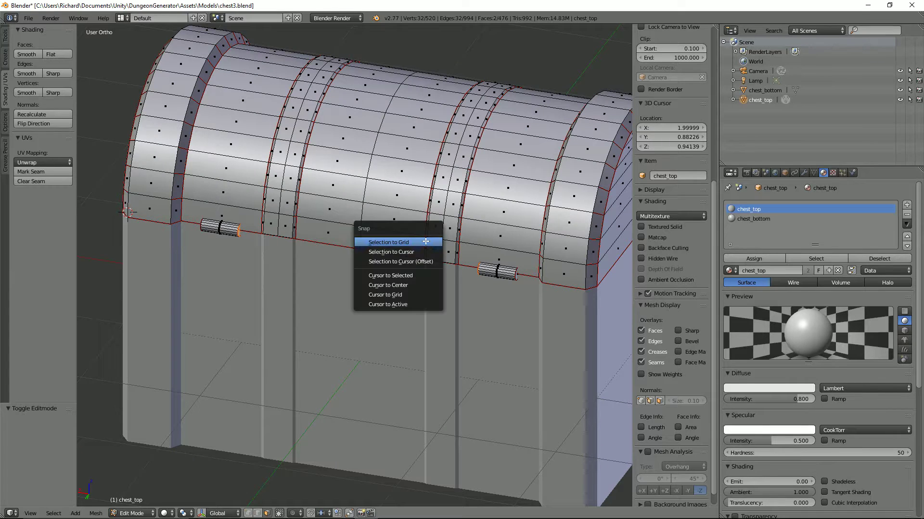
{"action": "left_click", "coordinate": [422, 277]}
{"action": "scroll", "coordinate": [408, 261], "scroll_direction": "down", "scroll_amount": 2}
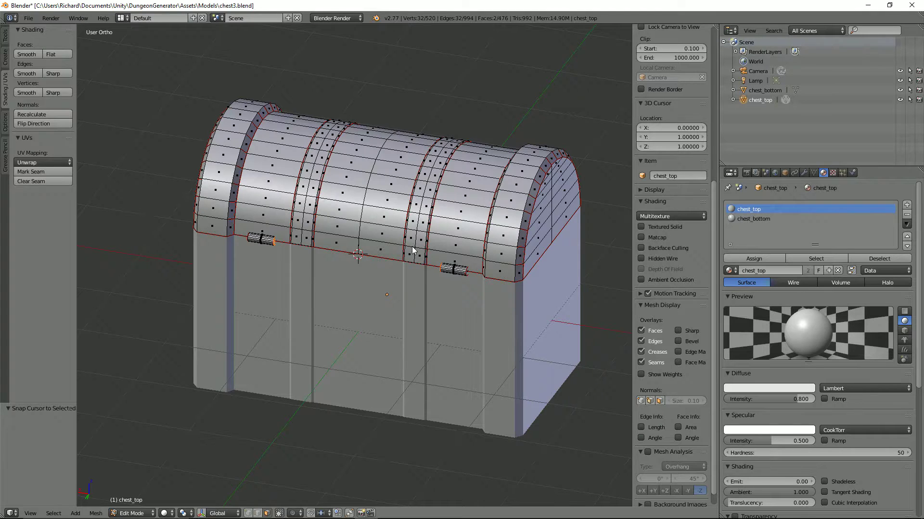
- Set chest_top's origin to the 3D cursor in Object Mode
{"action": "key", "text": "Tab"}
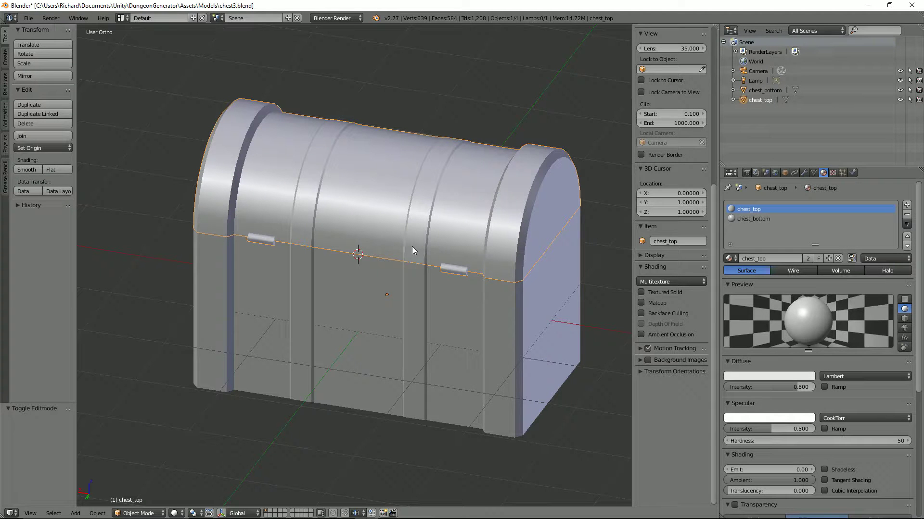
{"action": "key", "text": "ctrl+shift+alt+c"}
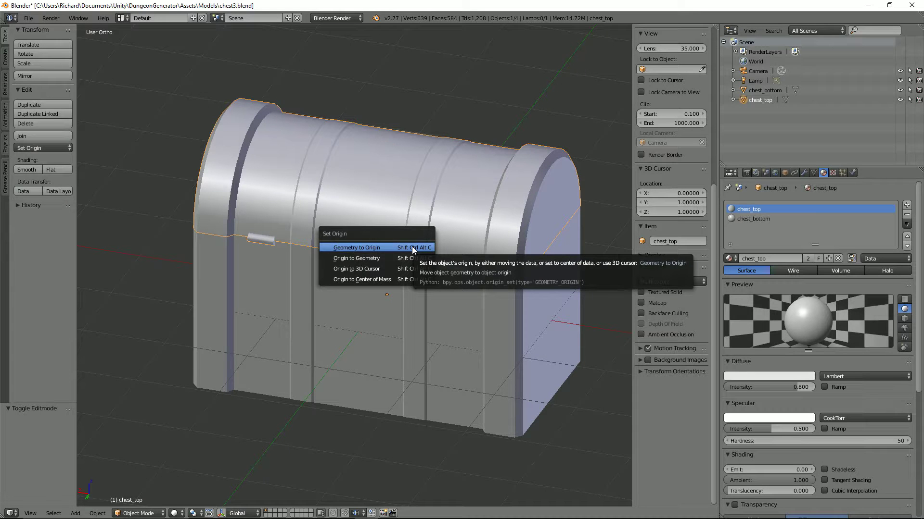
{"action": "left_click", "coordinate": [404, 268]}
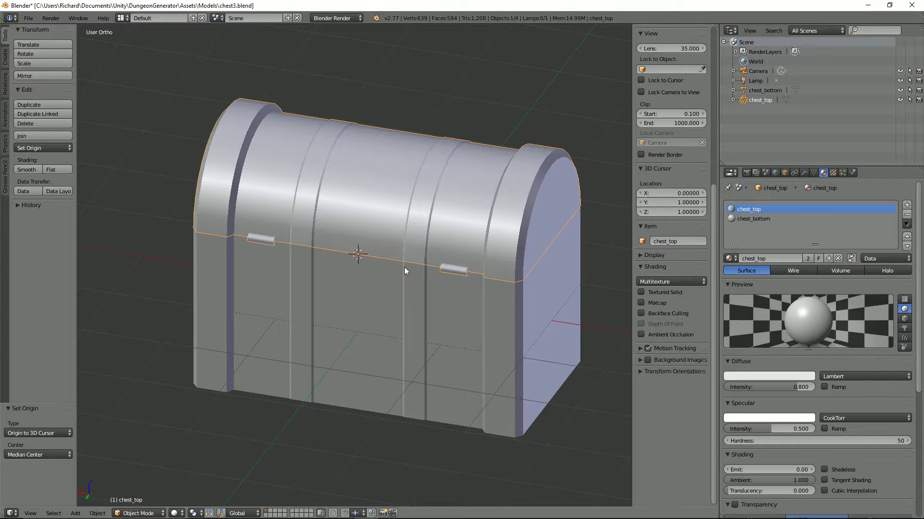
{"action": "middle_click_drag", "start_coordinate": [404, 270], "coordinate": [440, 250]}
{"action": "middle_click_drag", "start_coordinate": [380, 247], "coordinate": [437, 240]}
{"action": "middle_click_drag", "start_coordinate": [523, 273], "coordinate": [501, 283]}
{"action": "key", "text": "r"}
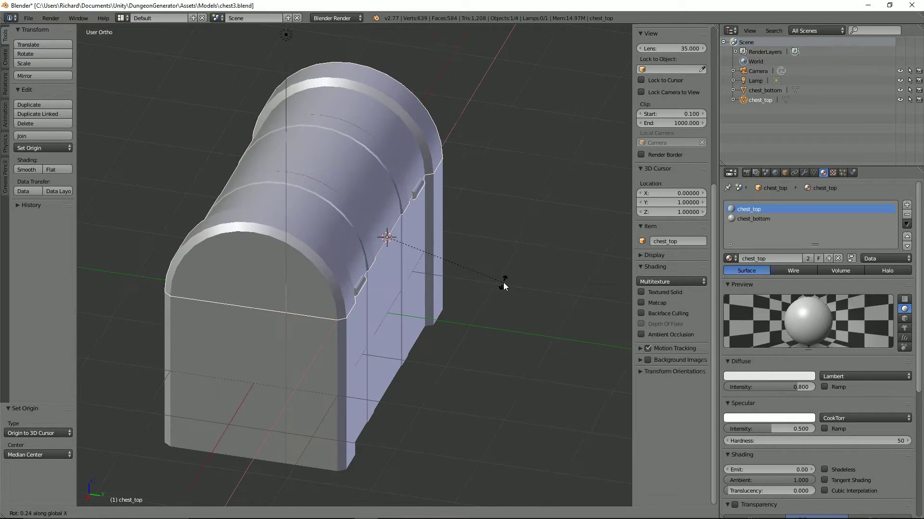
{"action": "key", "text": "x"}
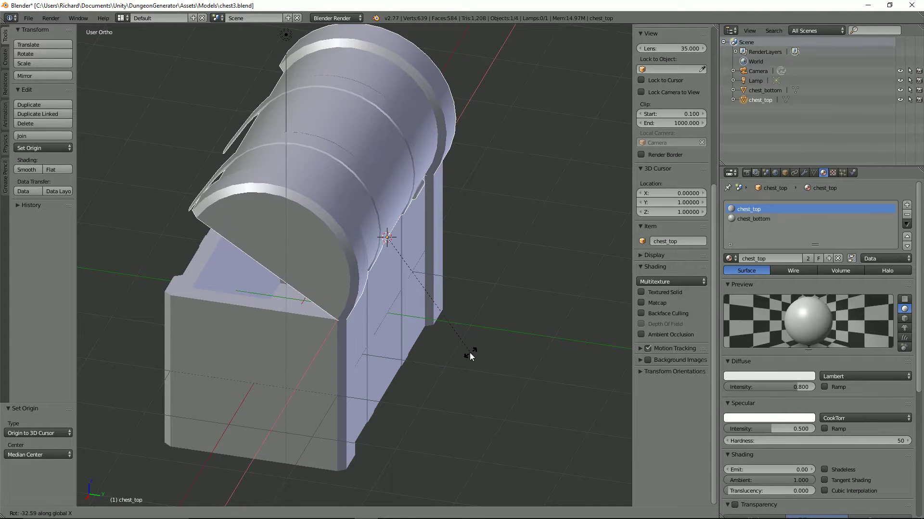
{"action": "middle_click_drag", "start_coordinate": [445, 340], "coordinate": [454, 306]}
{"action": "key", "text": "x"}
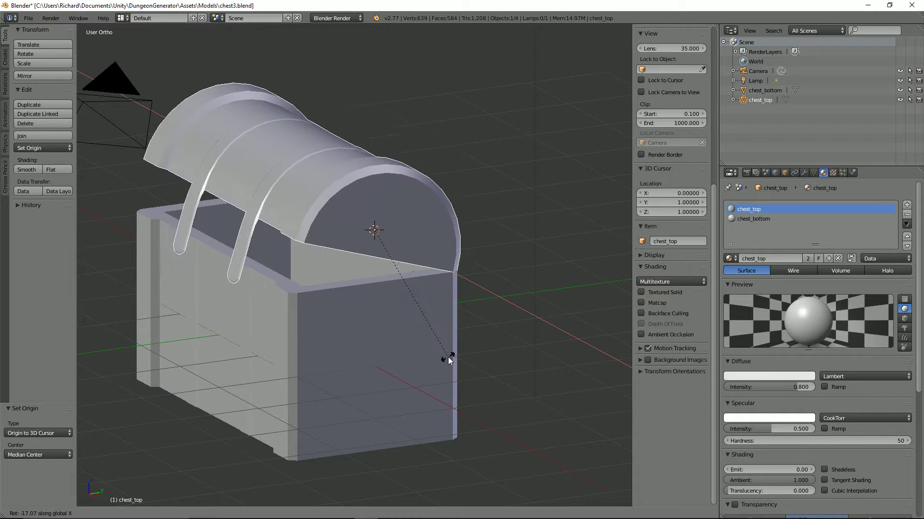
{"action": "left_click", "coordinate": [474, 350]}
{"action": "middle_click_drag", "start_coordinate": [475, 350], "coordinate": [431, 348]}
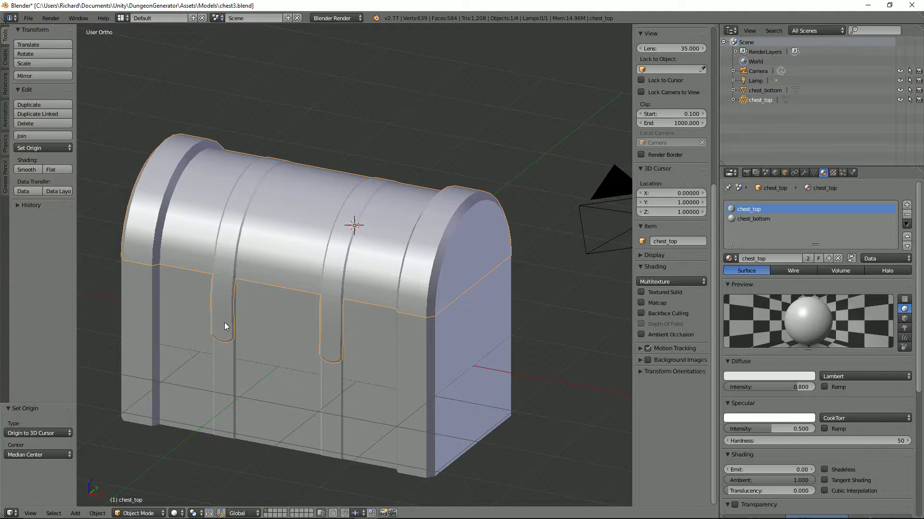
{"action": "middle_click_drag", "start_coordinate": [350, 300], "coordinate": [428, 319]}
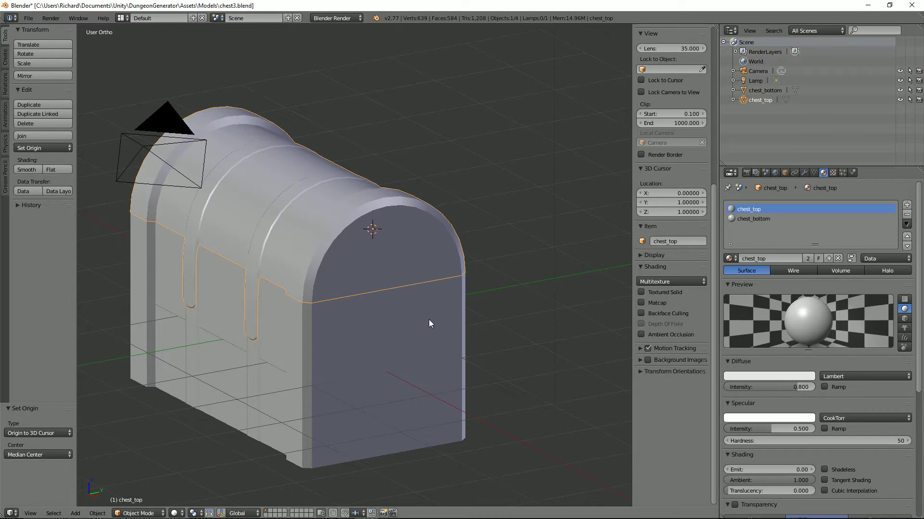
{"action": "key", "text": "r"}
{"action": "key", "text": "x"}
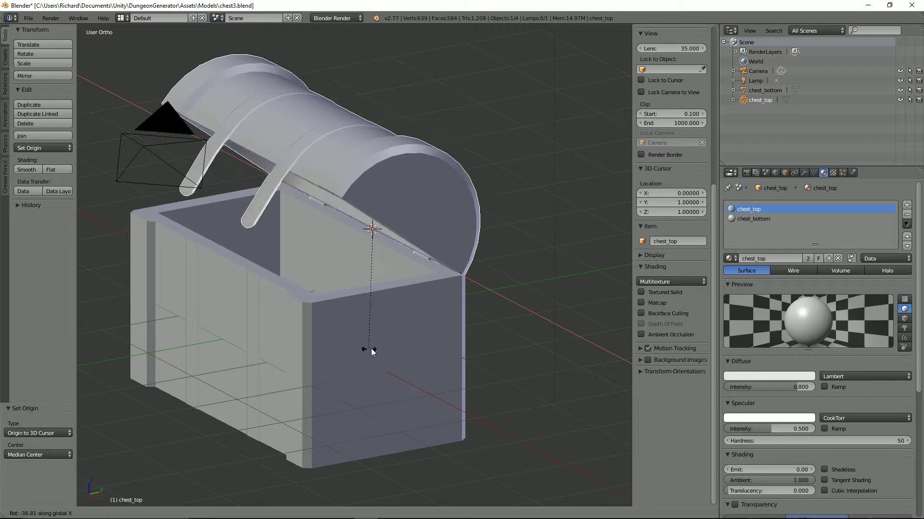
{"action": "key", "text": "Escape"}
{"action": "middle_click_drag", "start_coordinate": [394, 339], "coordinate": [351, 316]}
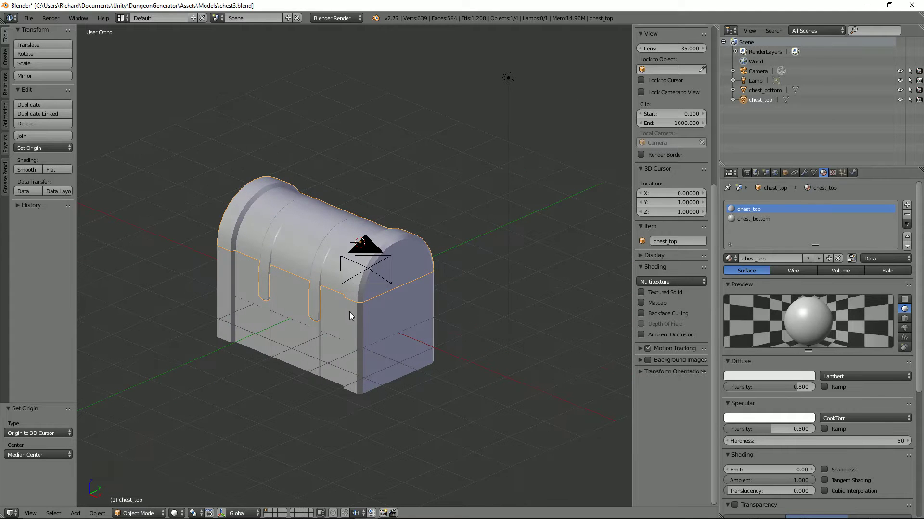
{"action": "middle_click_drag", "start_coordinate": [241, 268], "coordinate": [263, 294]}
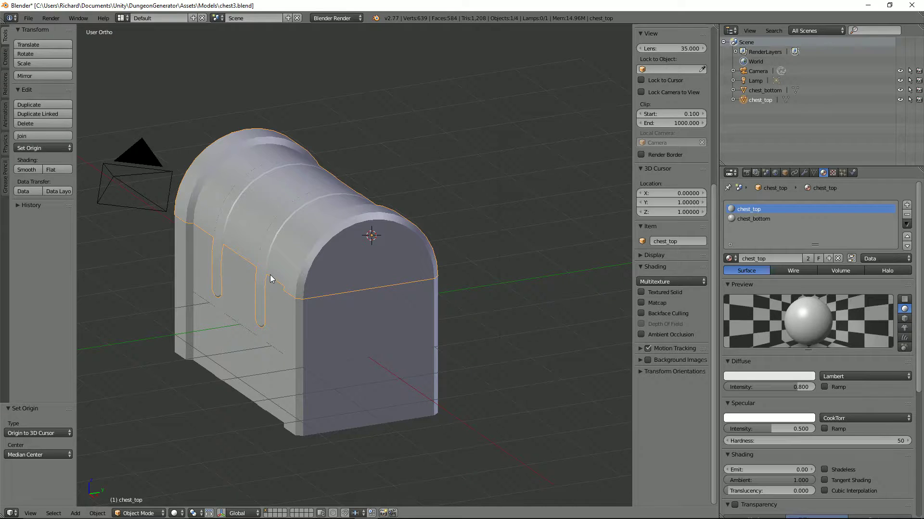
{"action": "middle_click_drag", "start_coordinate": [409, 242], "coordinate": [429, 278]}
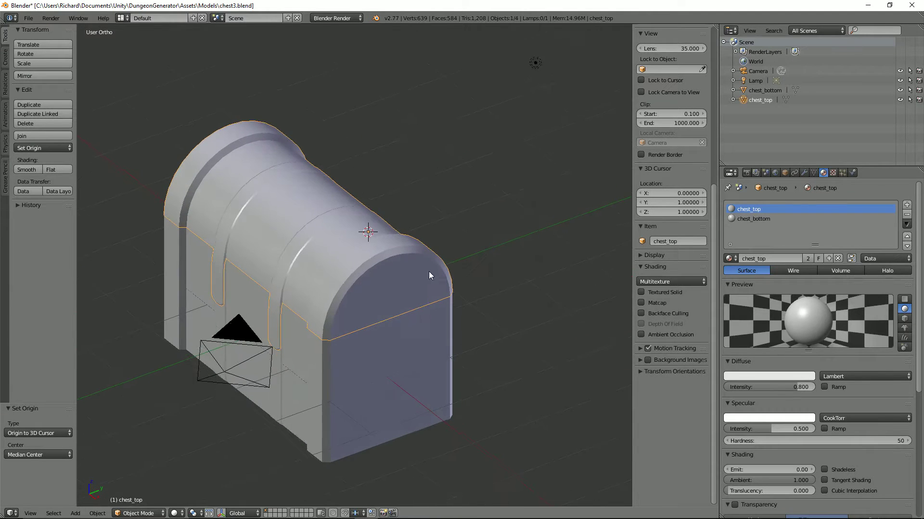
{"action": "scroll", "coordinate": [454, 206], "scroll_direction": "down", "scroll_amount": 3}
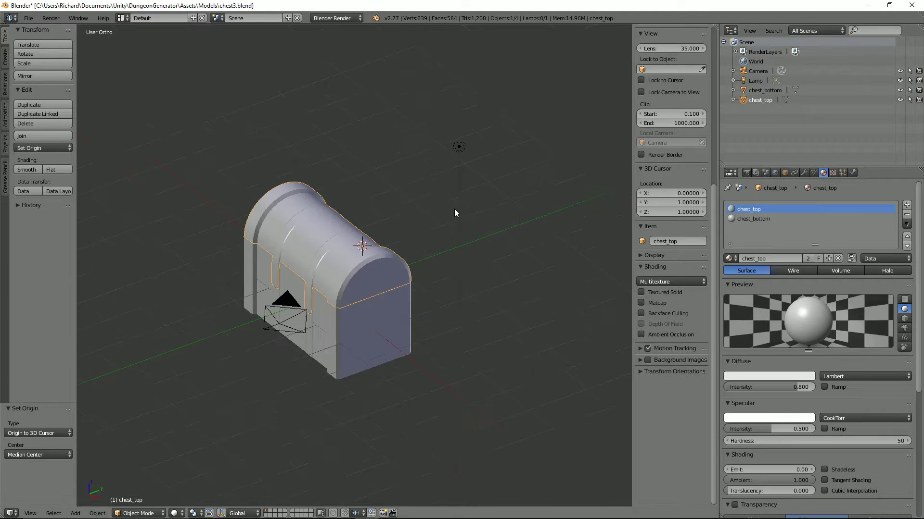